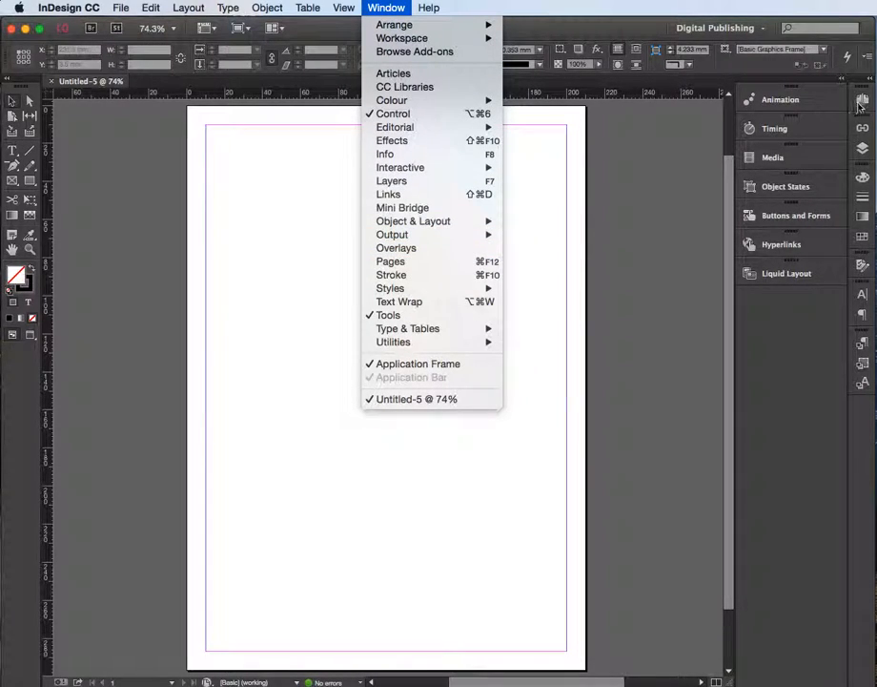
Add two new pages to the document after page 1 and display page 2.
left_click(861, 102)
left_click(861, 102)
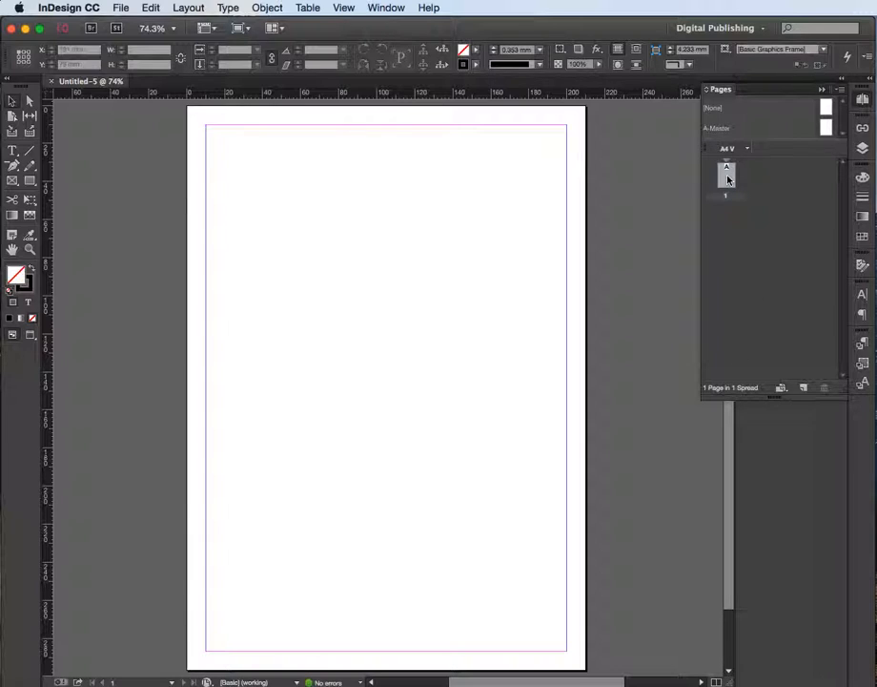
left_click(804, 390)
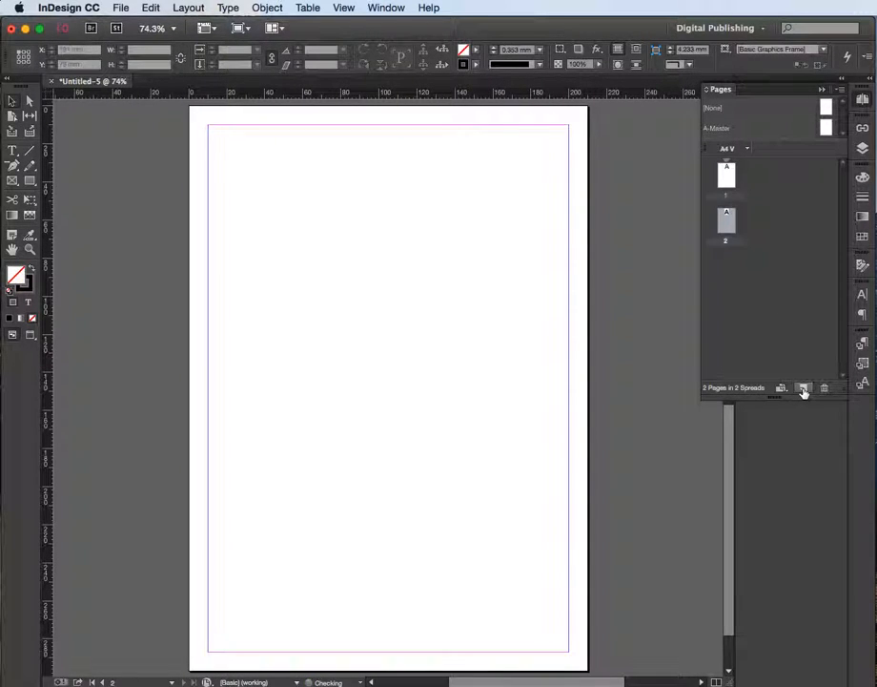
left_click(804, 389)
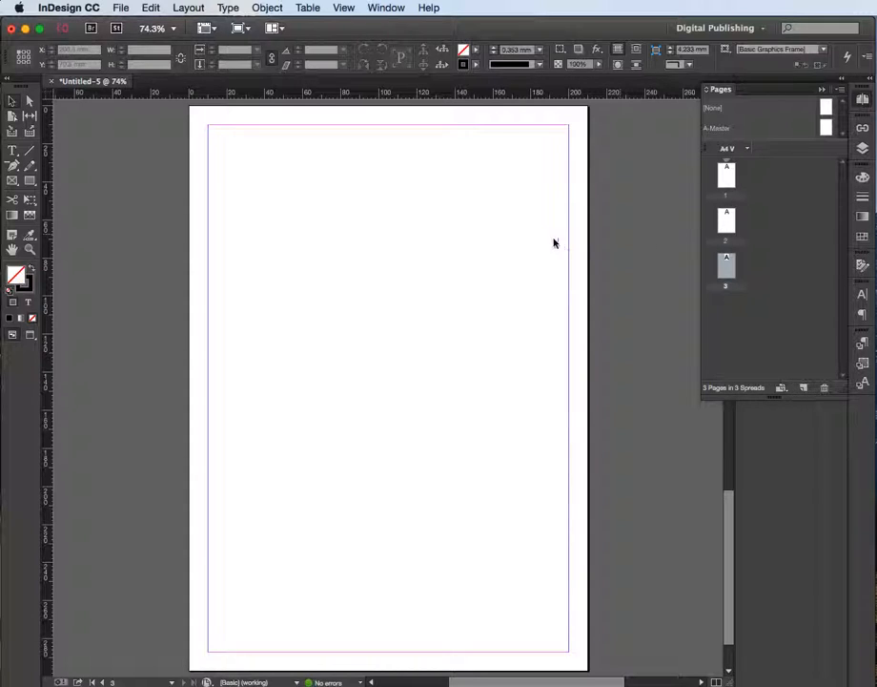
double_click(728, 221)
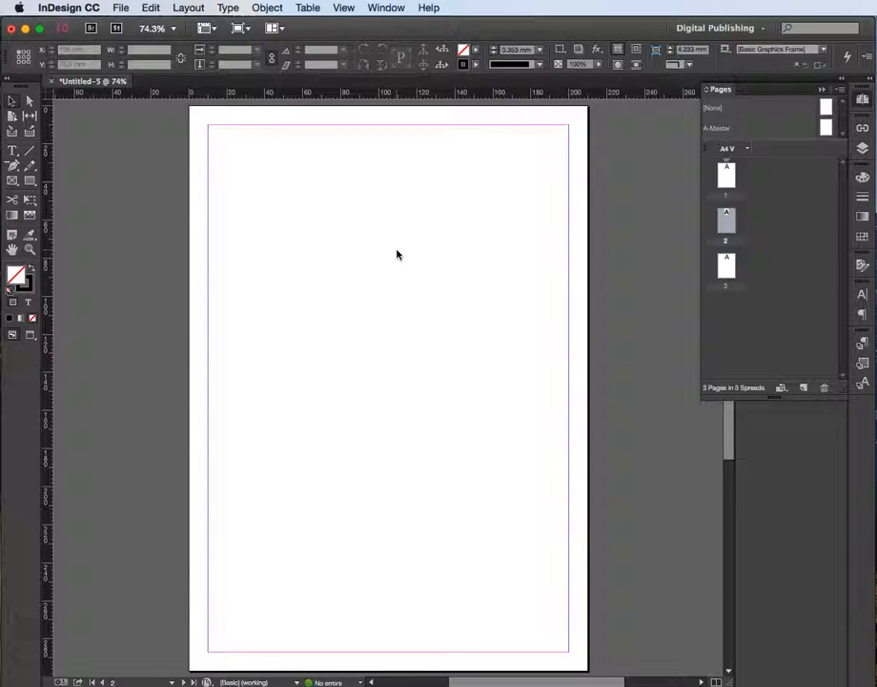
Try reordering page 3 within the document, and apply A-Master to page 2.
left_click(728, 261)
left_click_drag(730, 260, 736, 219)
left_click_drag(738, 309, 726, 198)
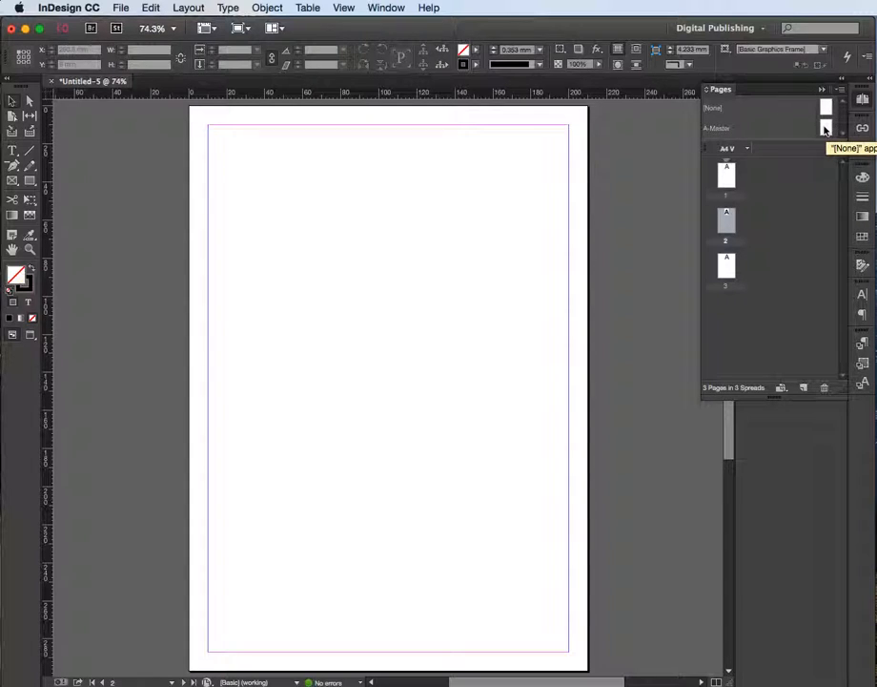
left_click_drag(825, 128, 726, 221)
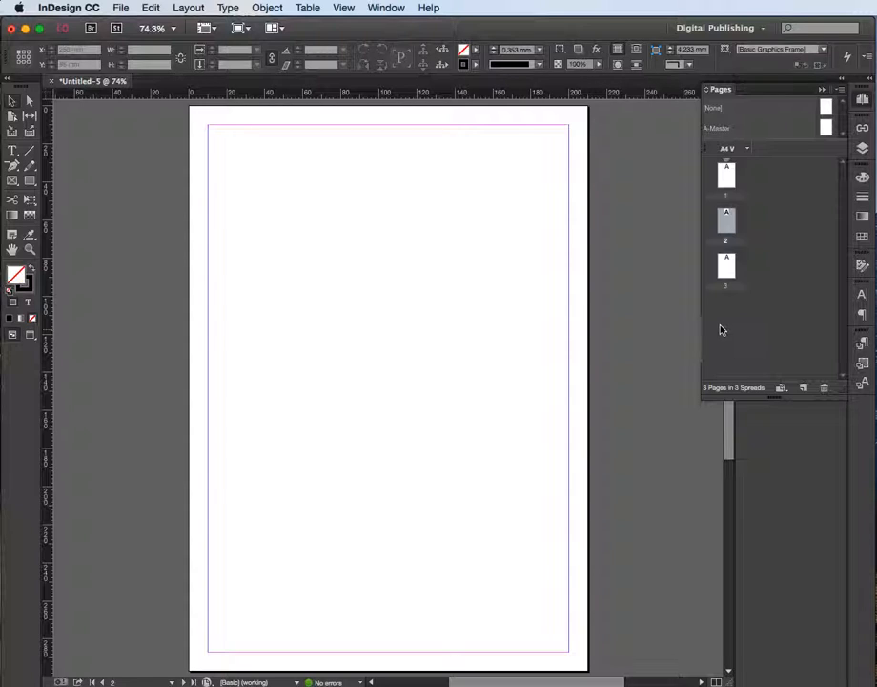
On A-Master, draw a full-width header rectangle about 210 × 36 mm and fill it with red C=15 M=100 Y=100 K=0.
double_click(827, 129)
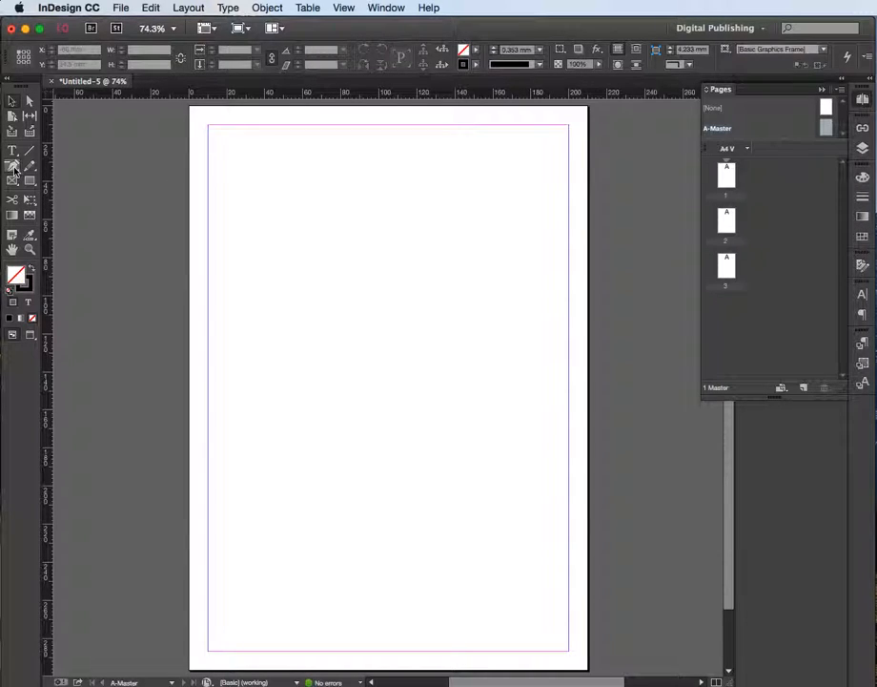
left_click(30, 181)
left_click_drag(195, 110, 588, 174)
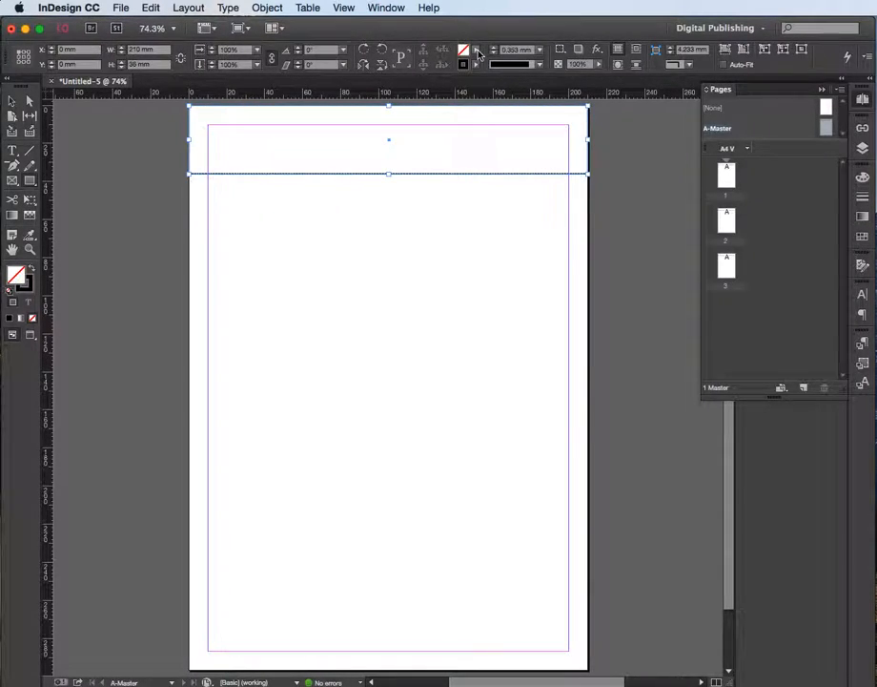
left_click(474, 50)
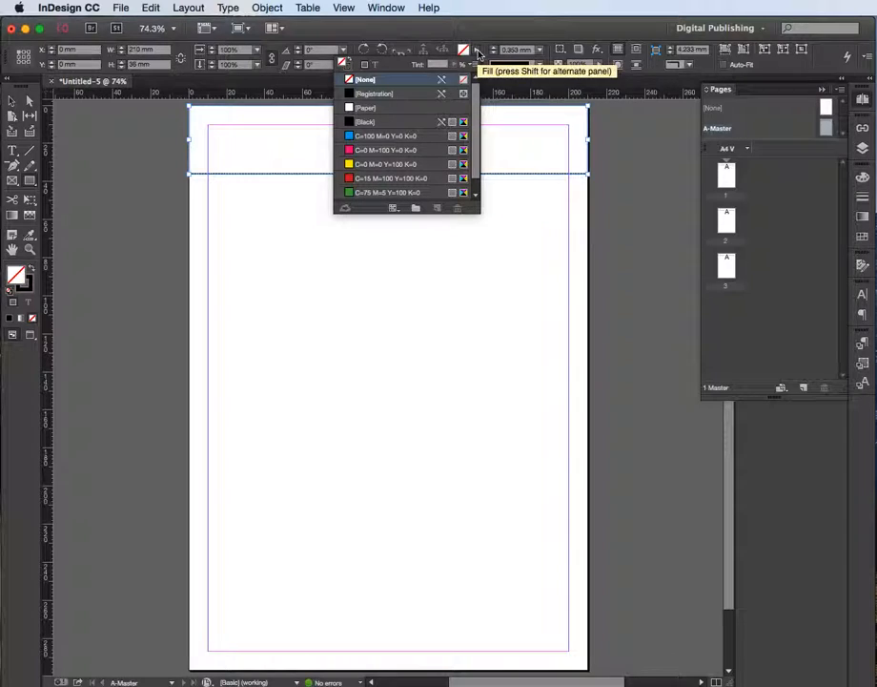
double_click(355, 179)
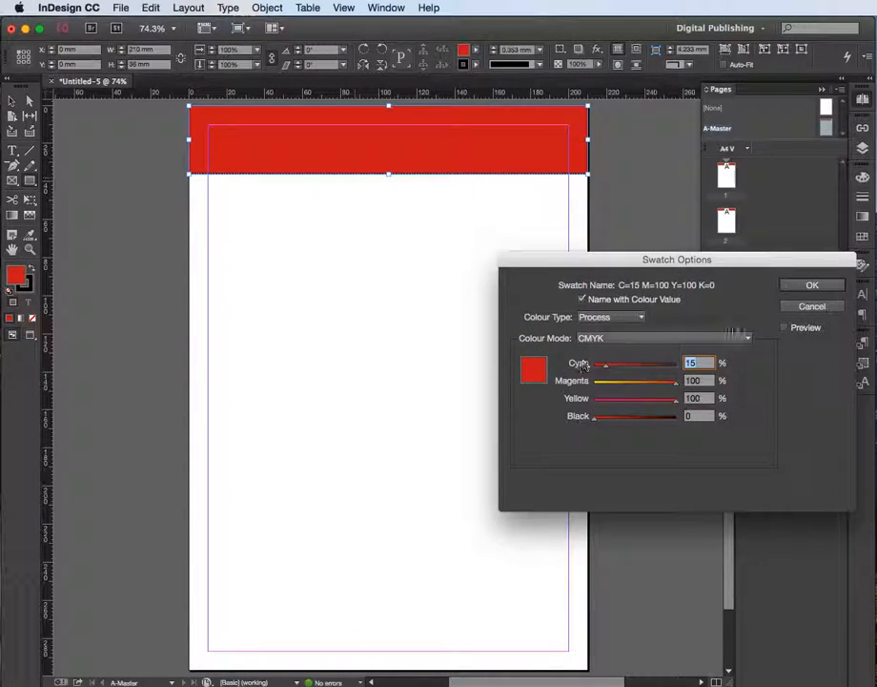
left_click(811, 286)
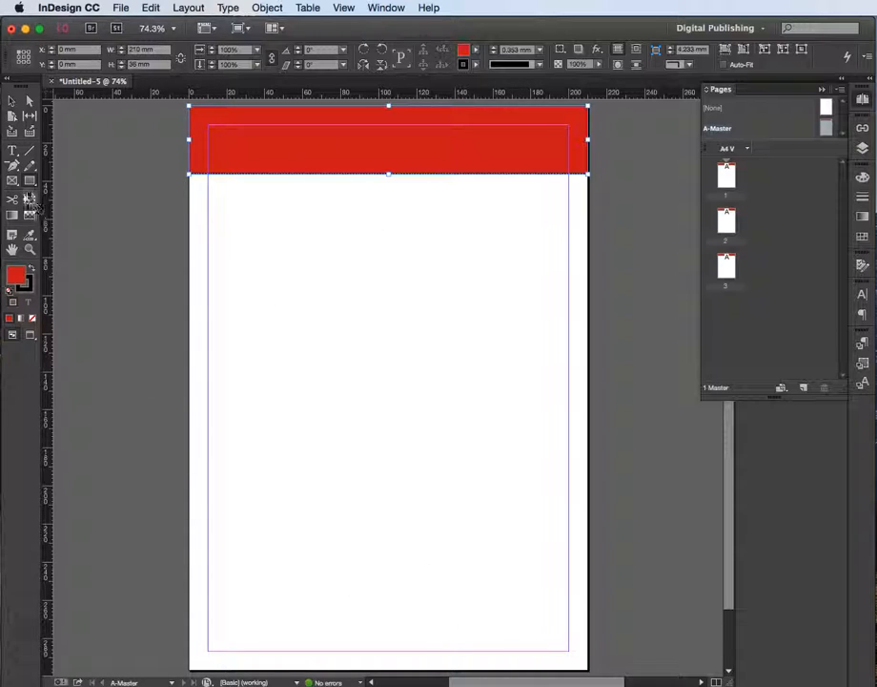
Add a text frame about 58.5 × 21 mm in A-Master's lower-right margin corner containing "Page" and a current page number marker.
left_click(12, 150)
left_click_drag(459, 613, 570, 651)
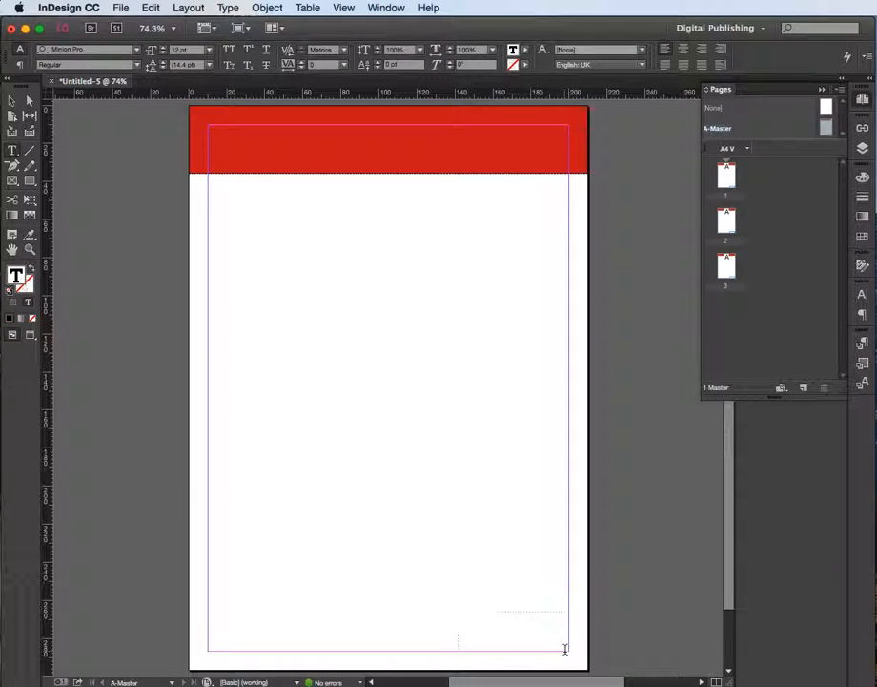
type("Page")
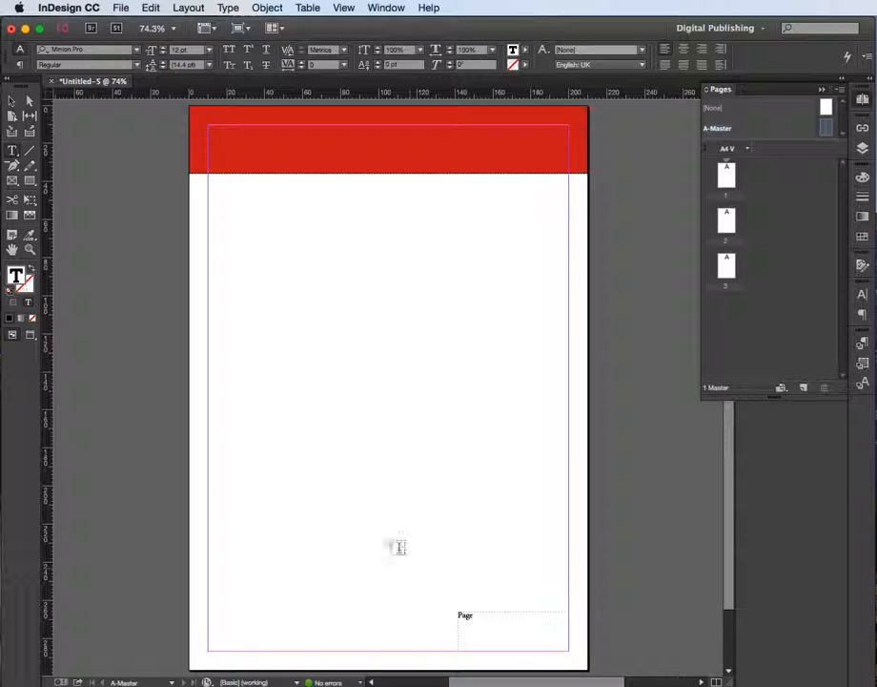
left_click(229, 9)
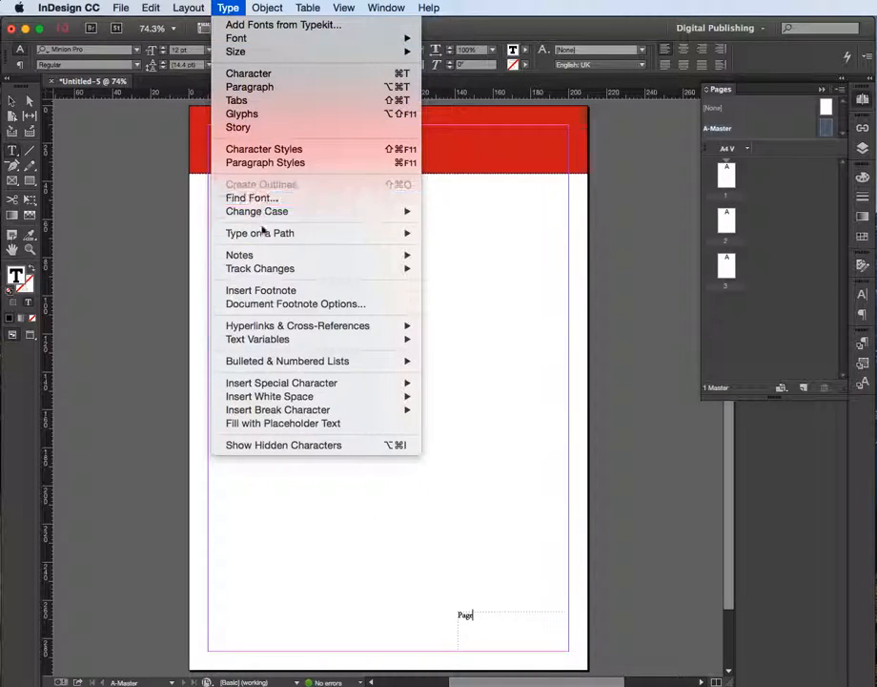
mouse_move(273, 329)
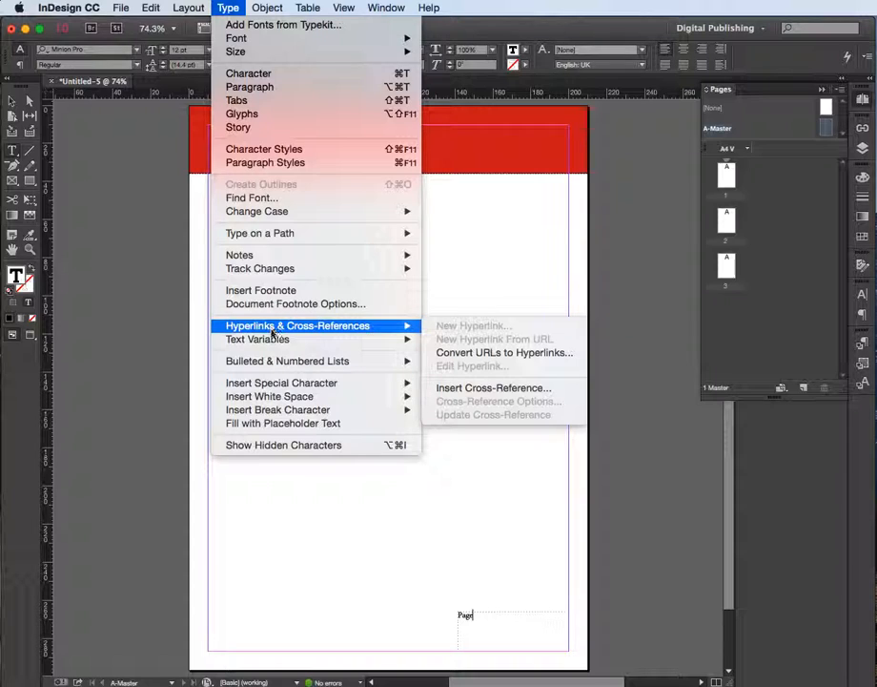
mouse_move(274, 386)
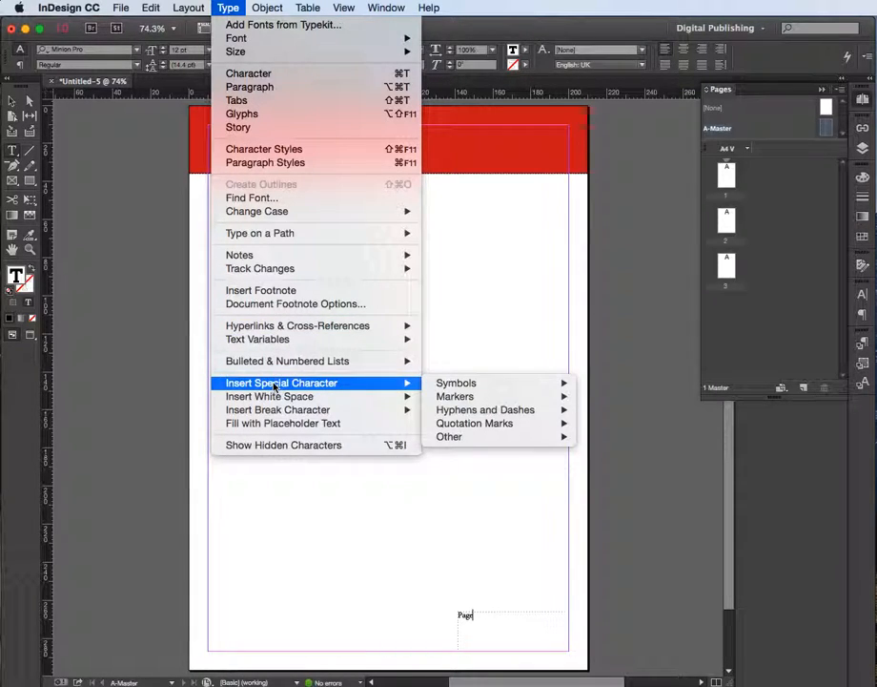
mouse_move(467, 399)
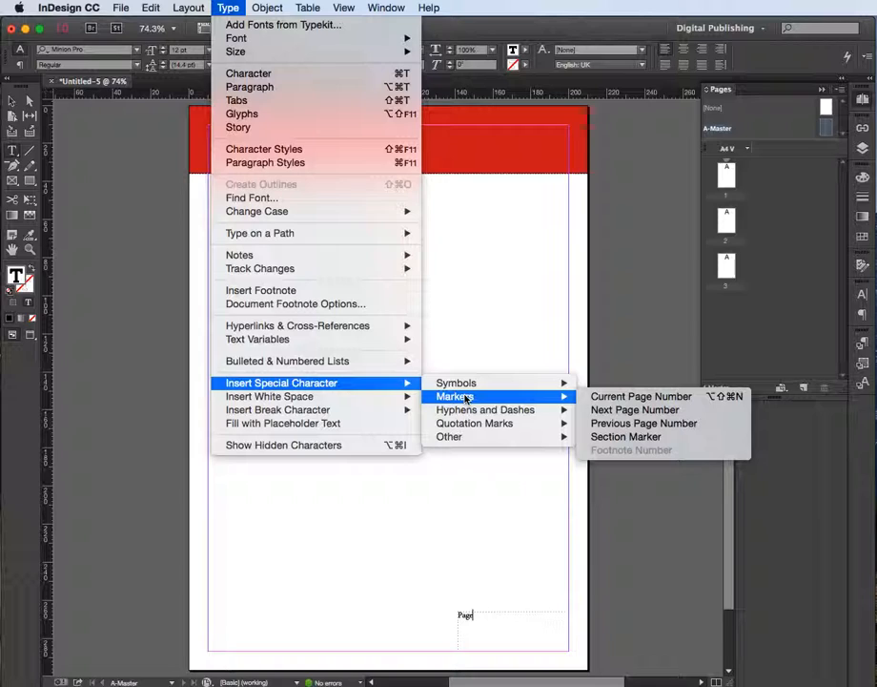
left_click(609, 397)
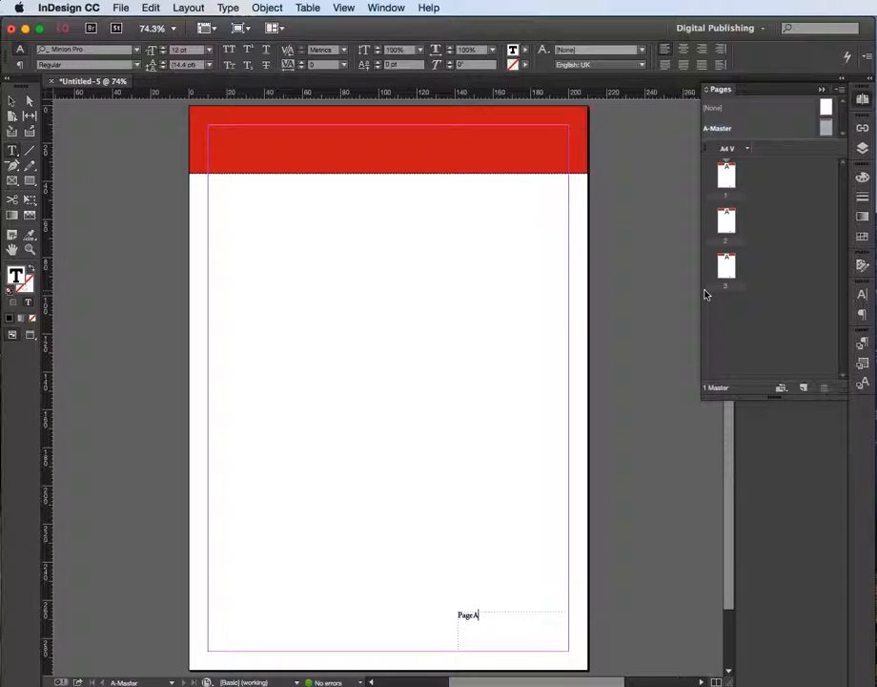
Set the page number text to 18 pt and insert a colon between "Page" and the marker.
key("BackSpace")
left_click(164, 48)
left_click(164, 48)
left_click(514, 648)
type(":")
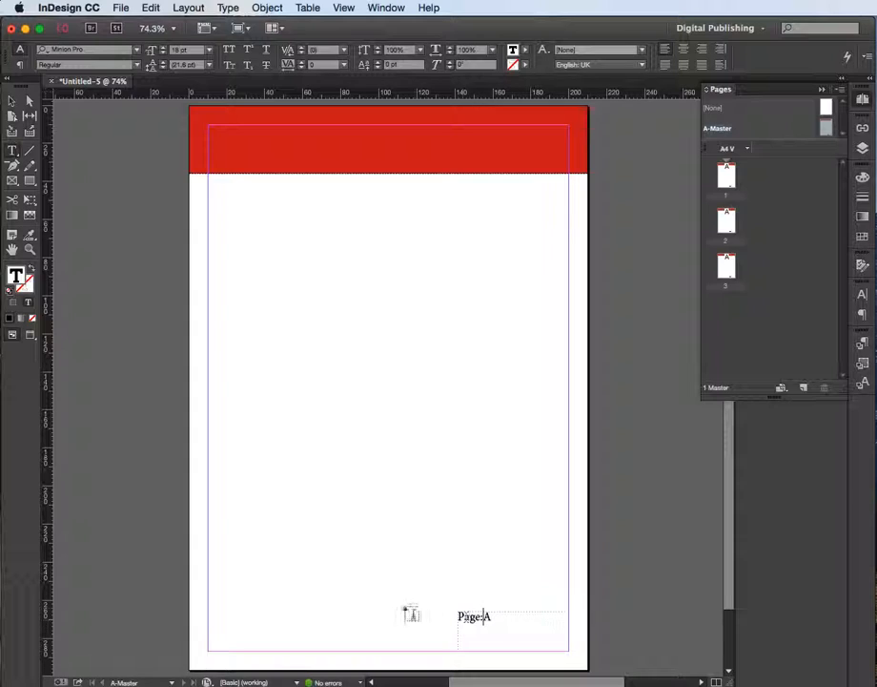
Right-align the page number text and align it to the bottom of its frame.
left_click(703, 54)
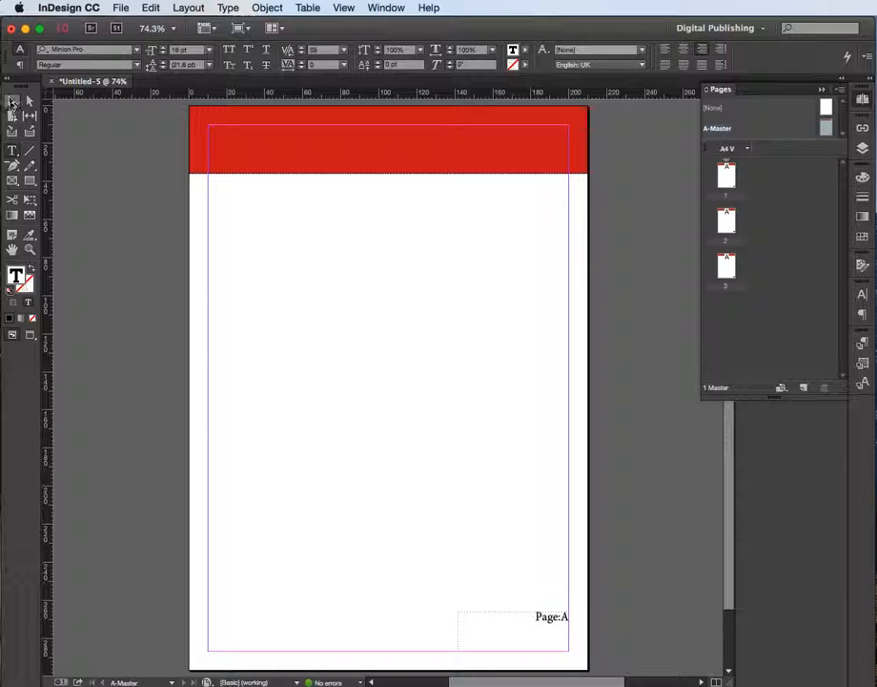
left_click(10, 103)
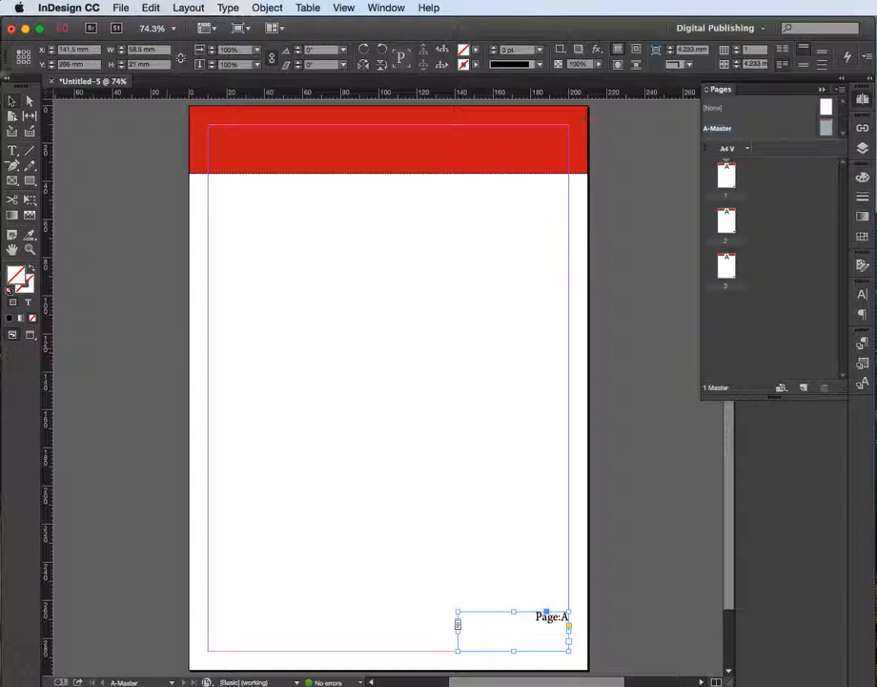
left_click(825, 54)
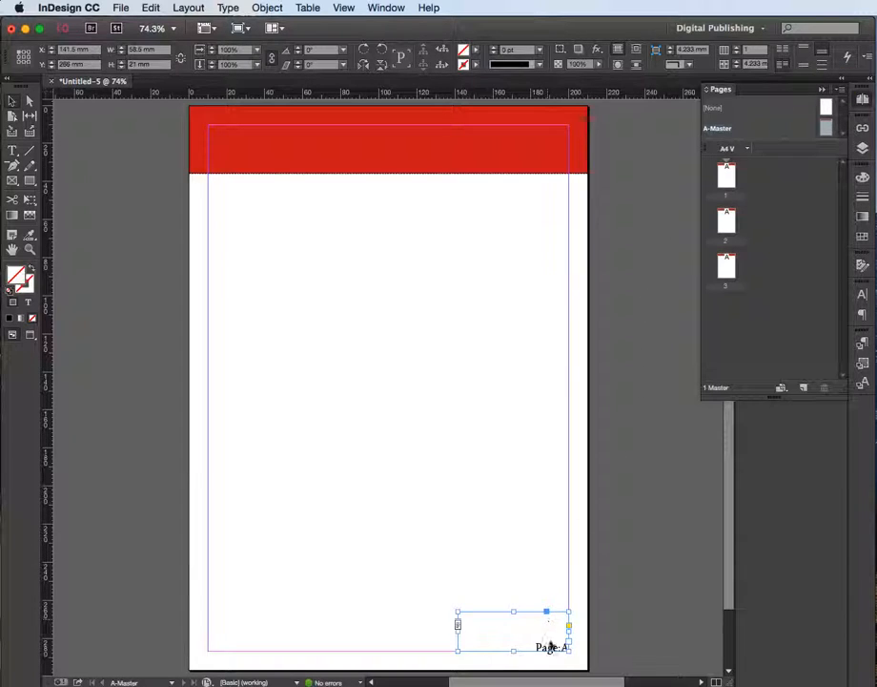
left_click(545, 582)
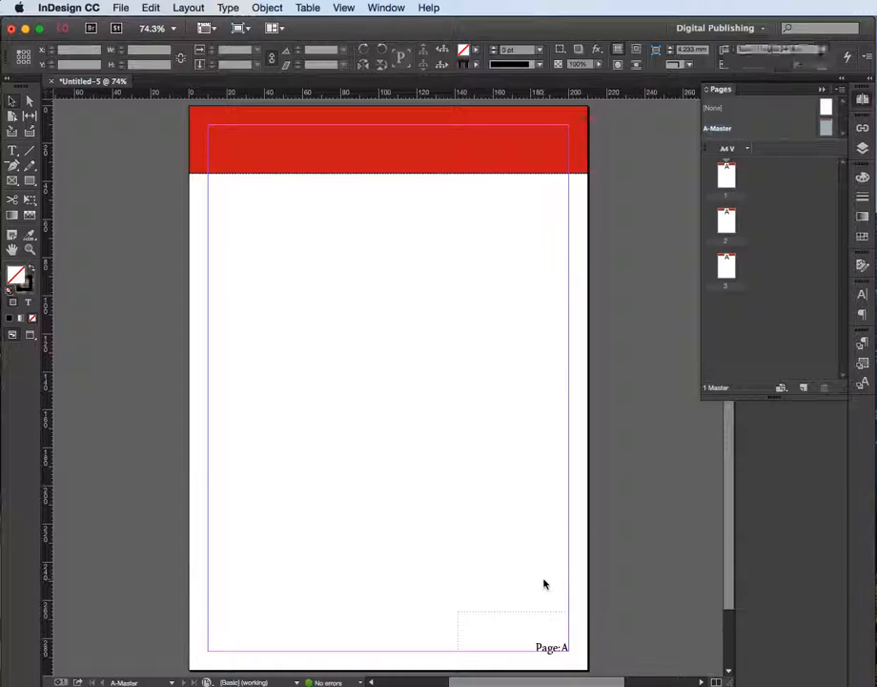
Check the header and page number on pages 2, 3 and 1.
double_click(726, 221)
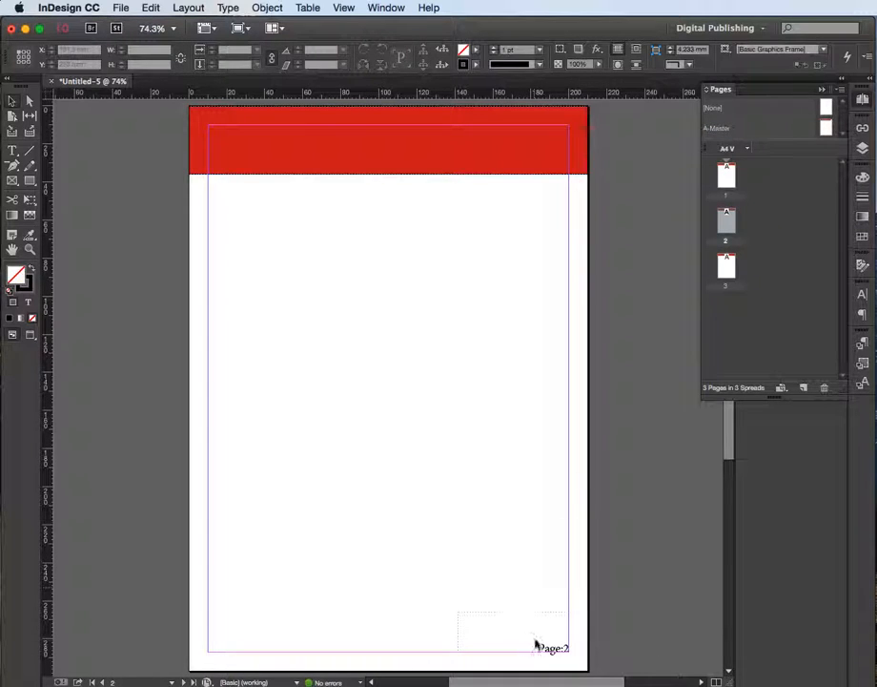
double_click(727, 265)
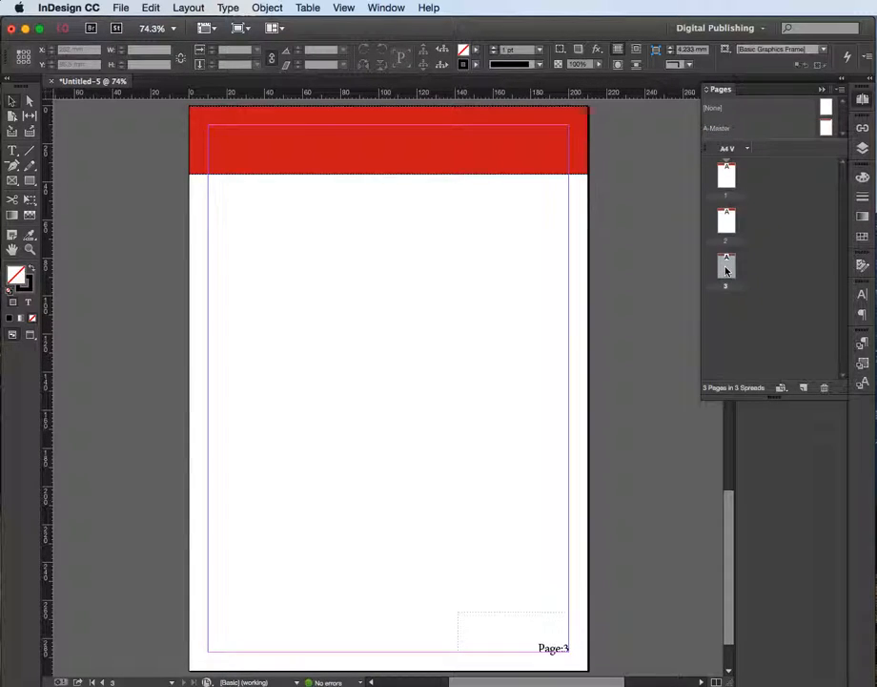
double_click(725, 180)
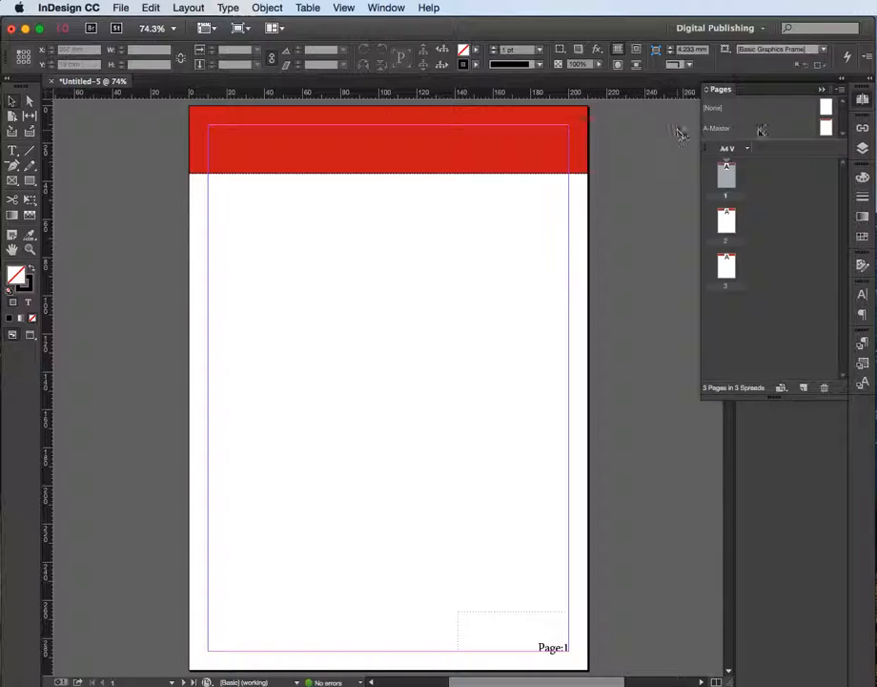
Create a second master page and draw a full-width header rectangle about 210 × 33.5 mm at the page's upper edge.
double_click(824, 127)
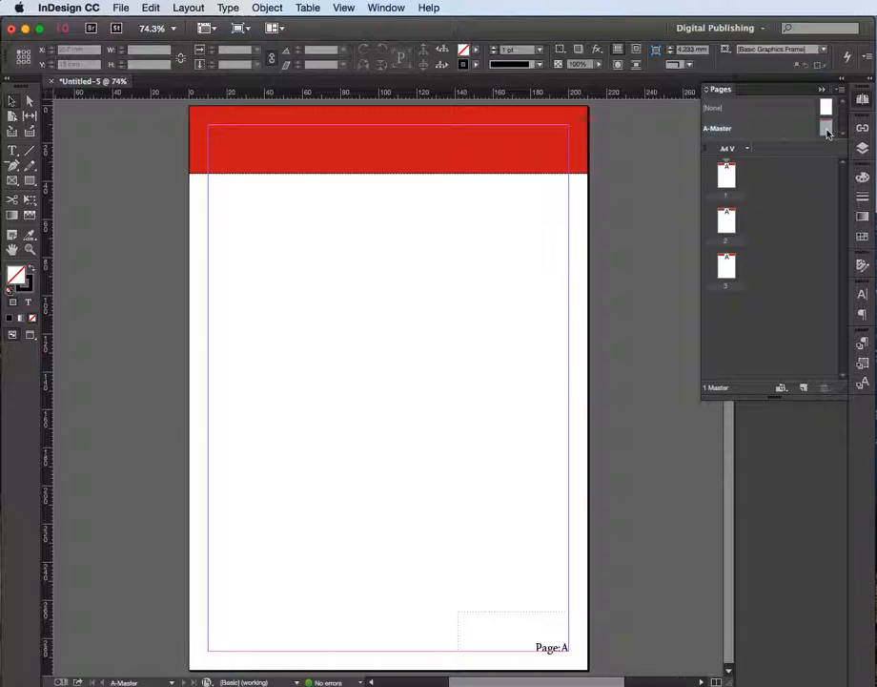
left_click(804, 389)
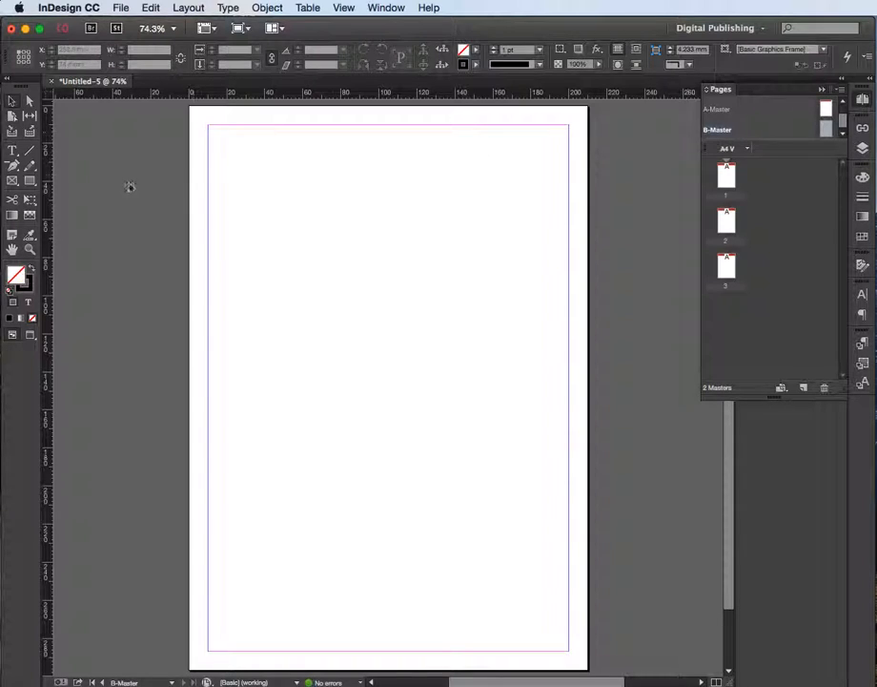
left_click(31, 181)
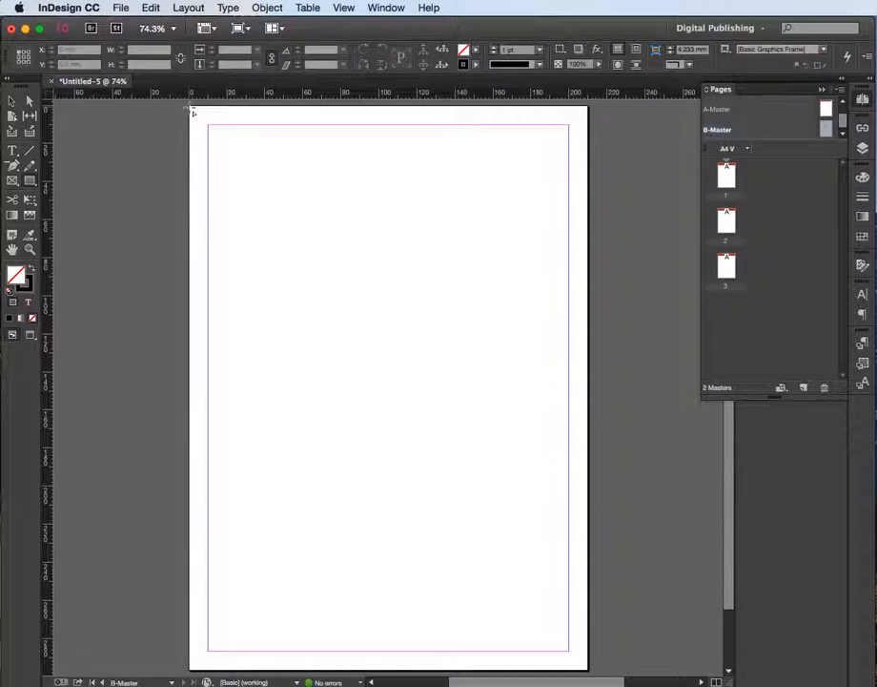
left_click_drag(190, 107, 588, 169)
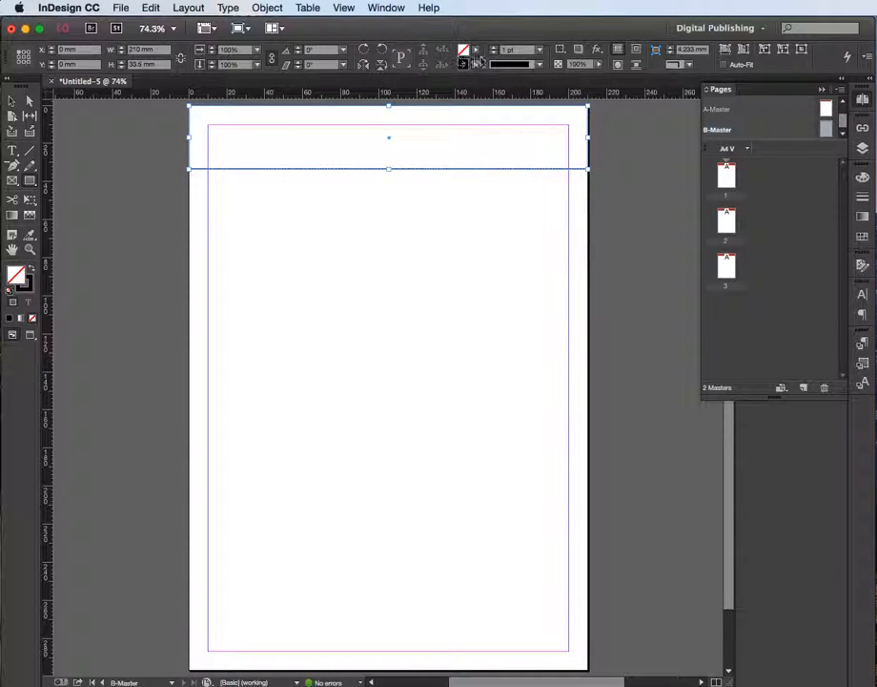
Fill the B-Master header rectangle with green C=75 M=5 Y=100 K=0.
left_click(474, 50)
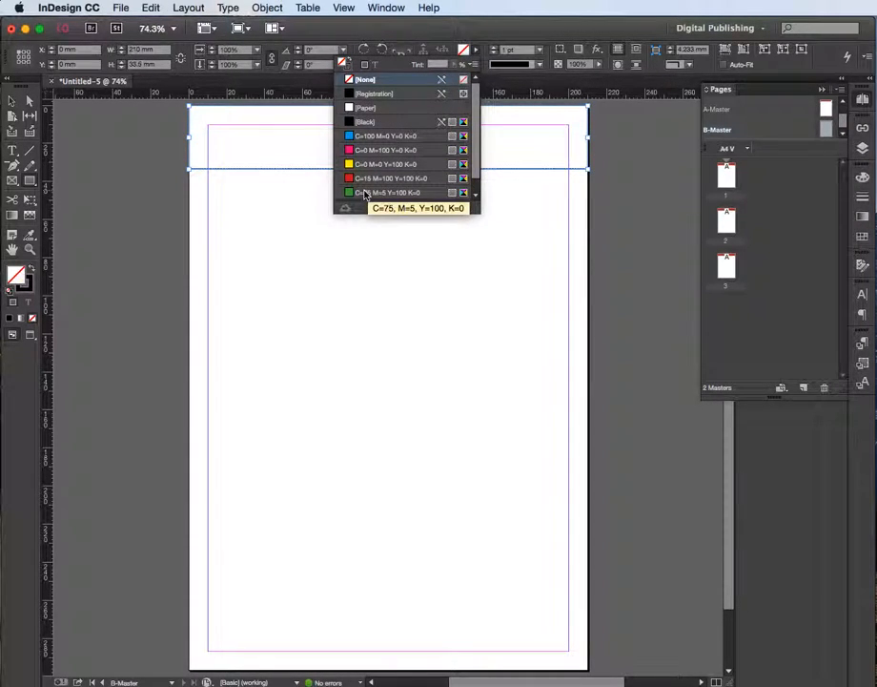
double_click(364, 194)
left_click(813, 286)
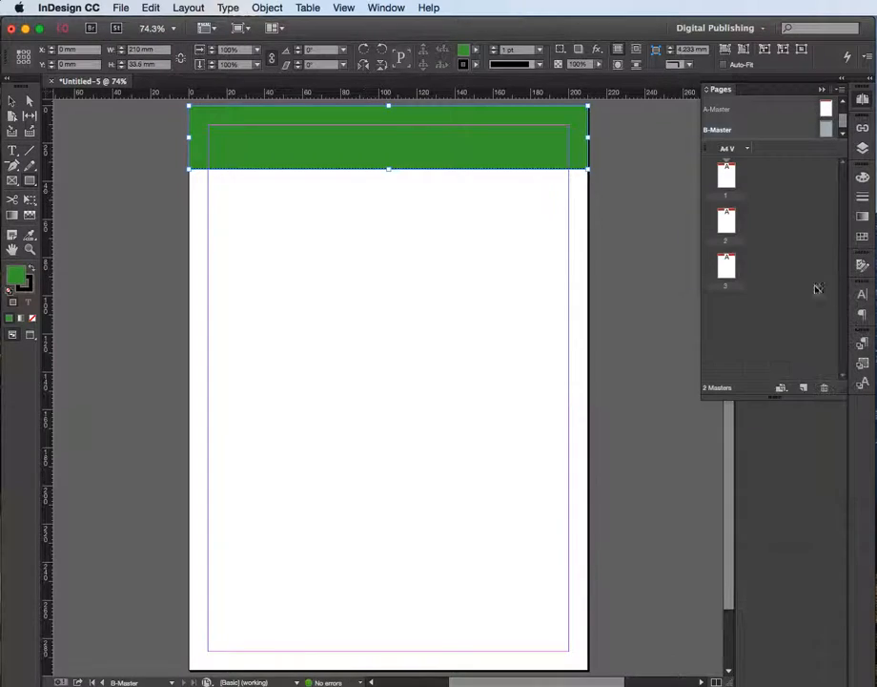
left_click(12, 101)
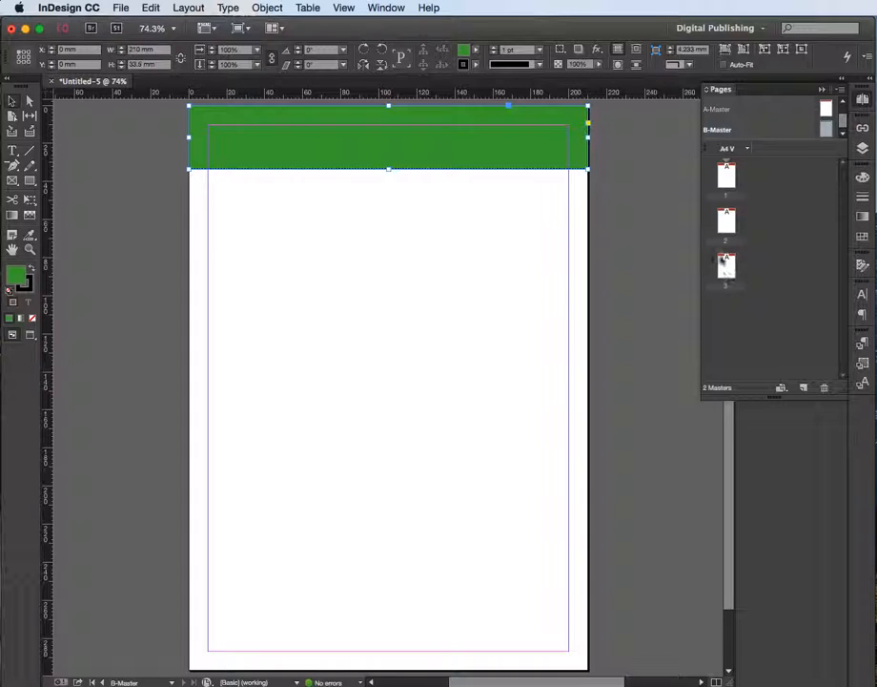
Apply B-Master to page 3.
right_click(724, 269)
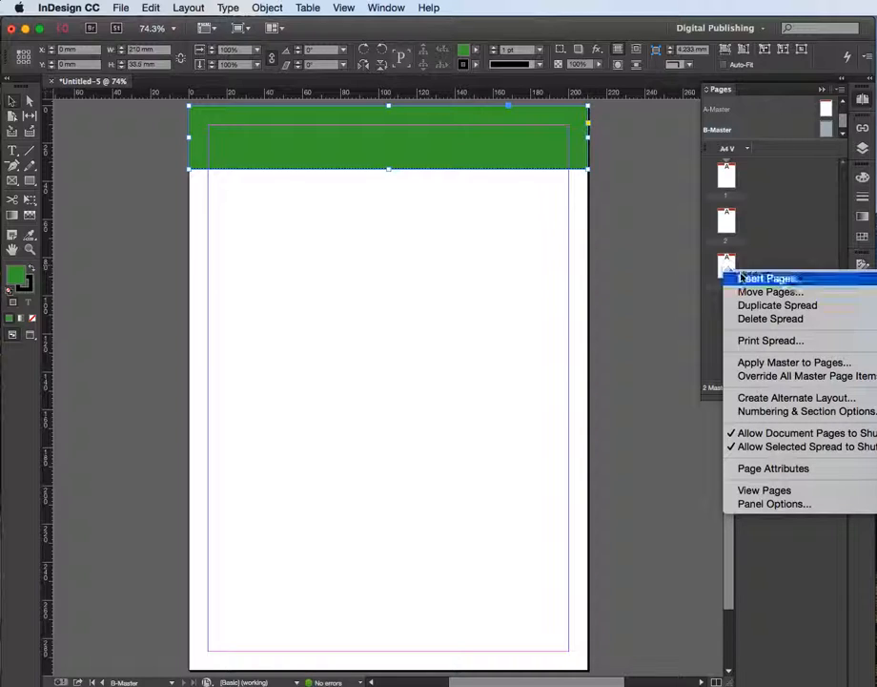
left_click(798, 363)
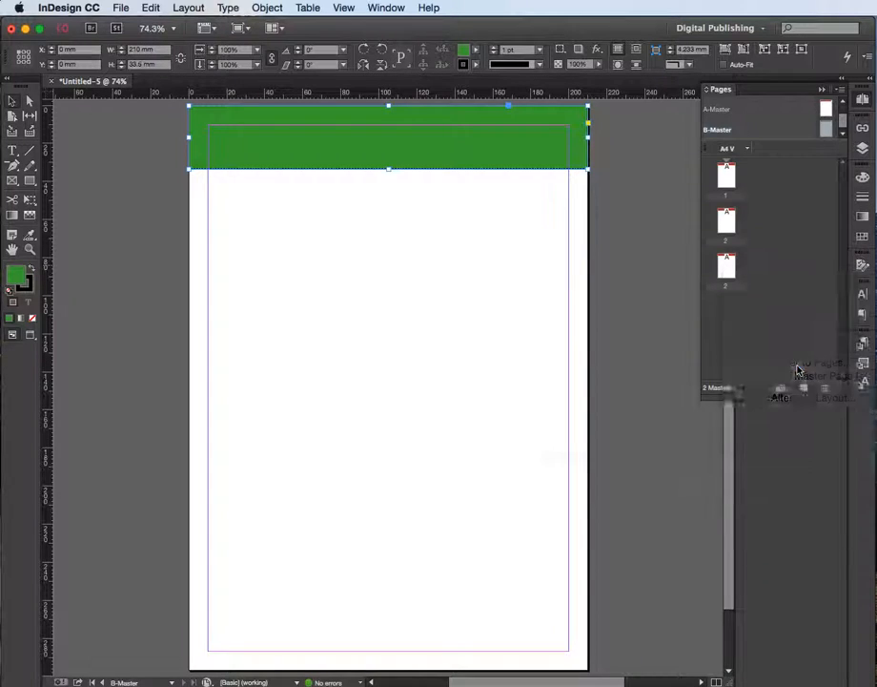
left_click(725, 385)
left_click(662, 422)
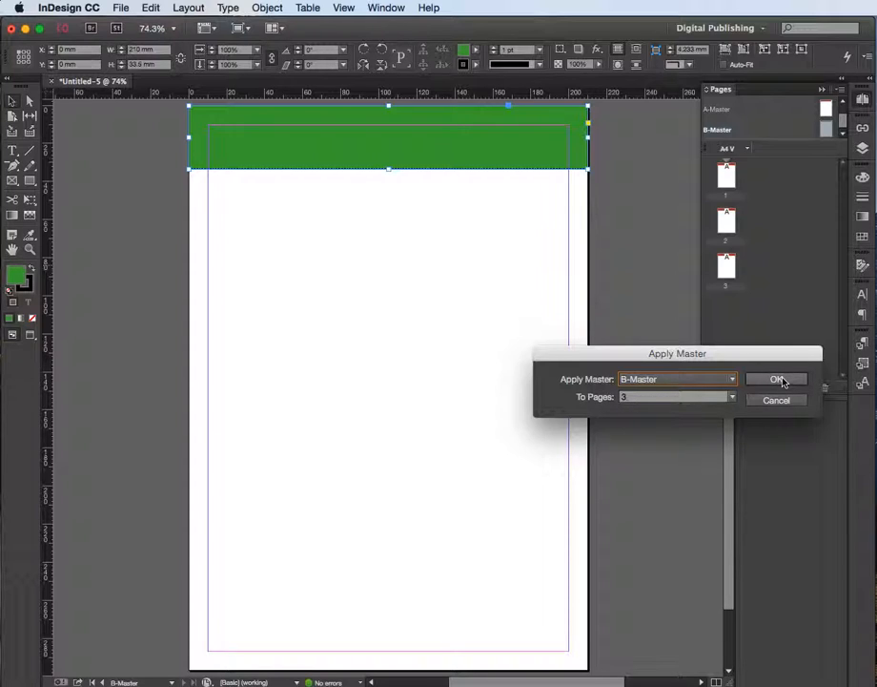
left_click(778, 380)
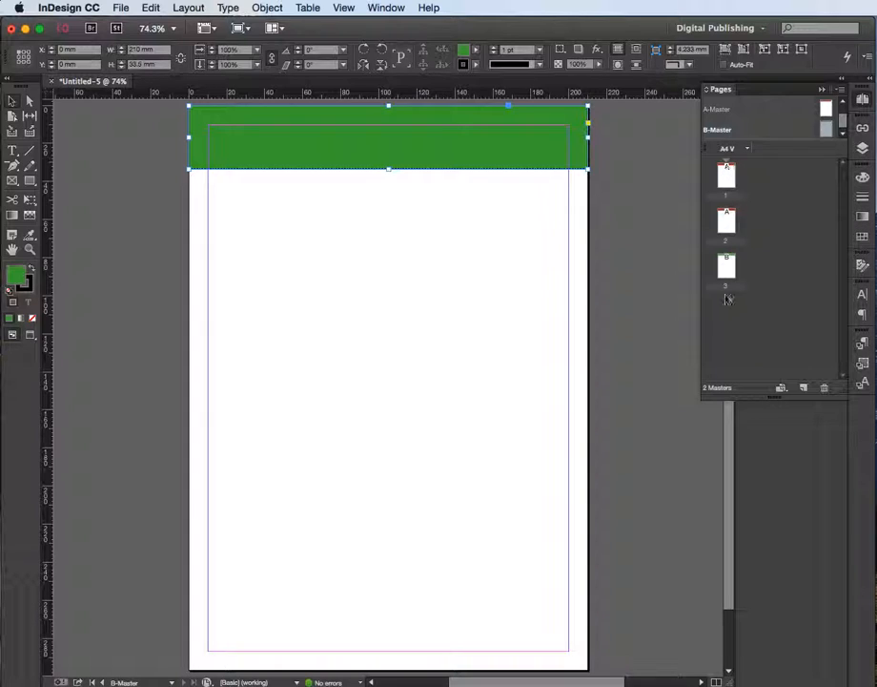
Create a landscape A4 alternate layout named A4 H from the A4 V pages, keeping the Preserve Existing liquid page rule.
left_click(746, 149)
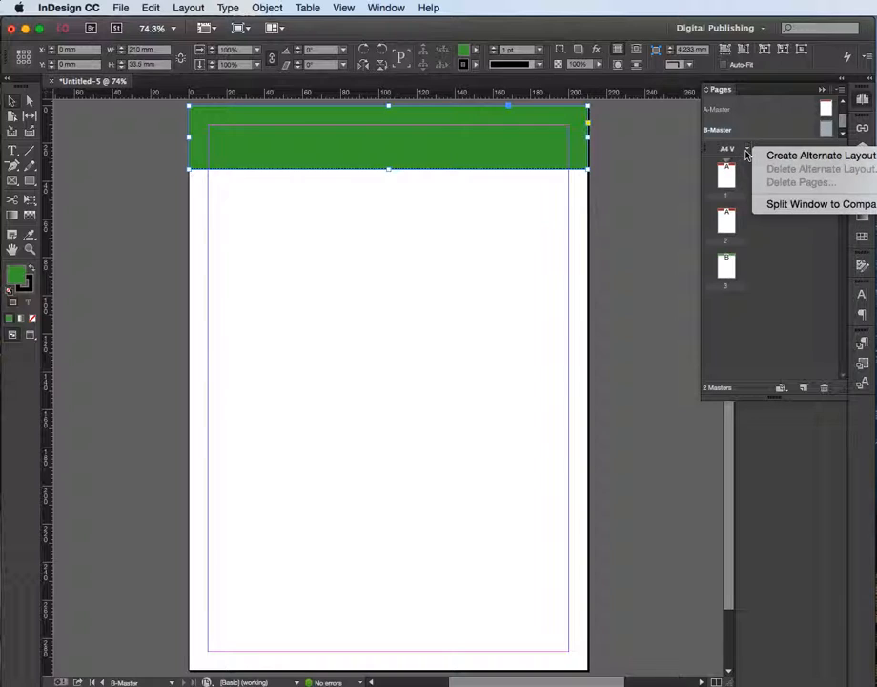
left_click(815, 156)
left_click_drag(722, 265, 512, 203)
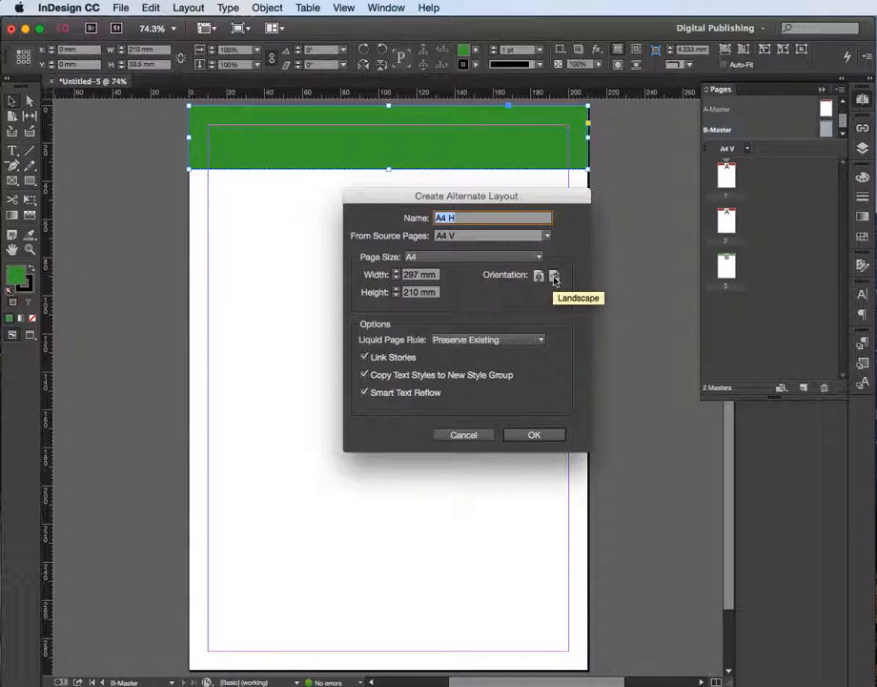
left_click(536, 435)
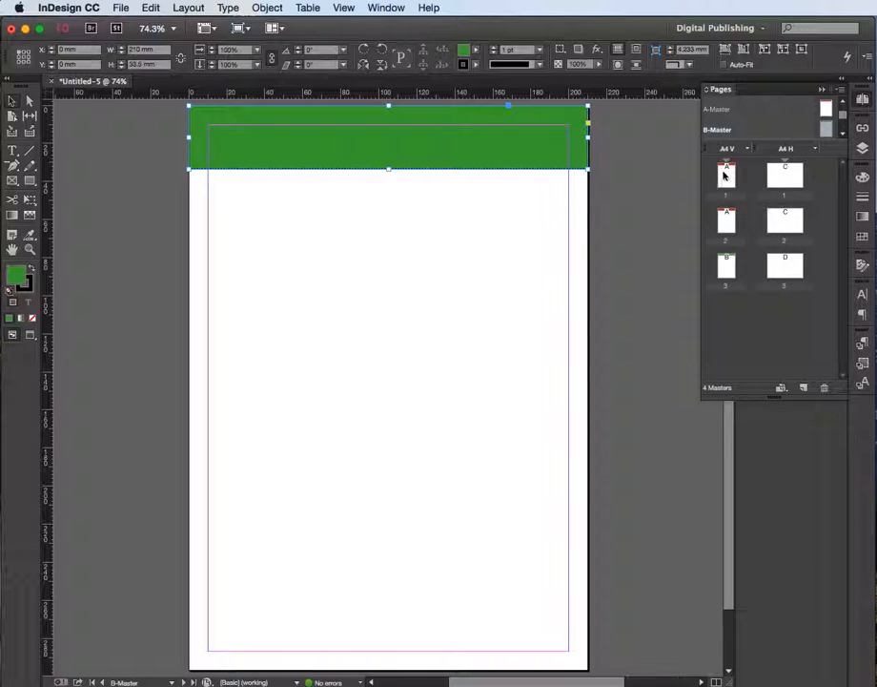
Go from page 2 of the A4 V layout to A-Master and reduce the red header rectangle's height to about 27 mm.
left_click(724, 225)
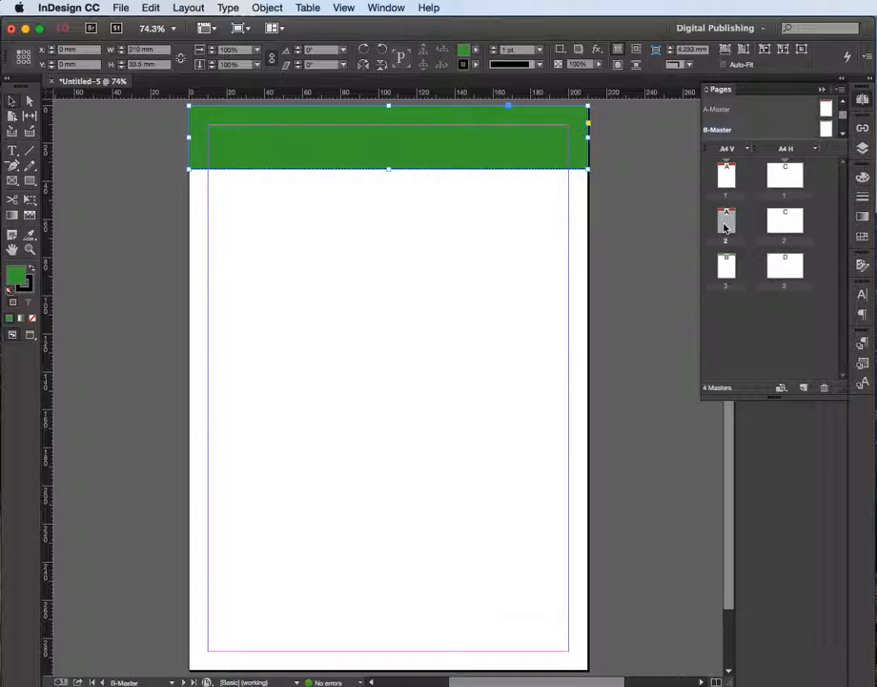
double_click(725, 225)
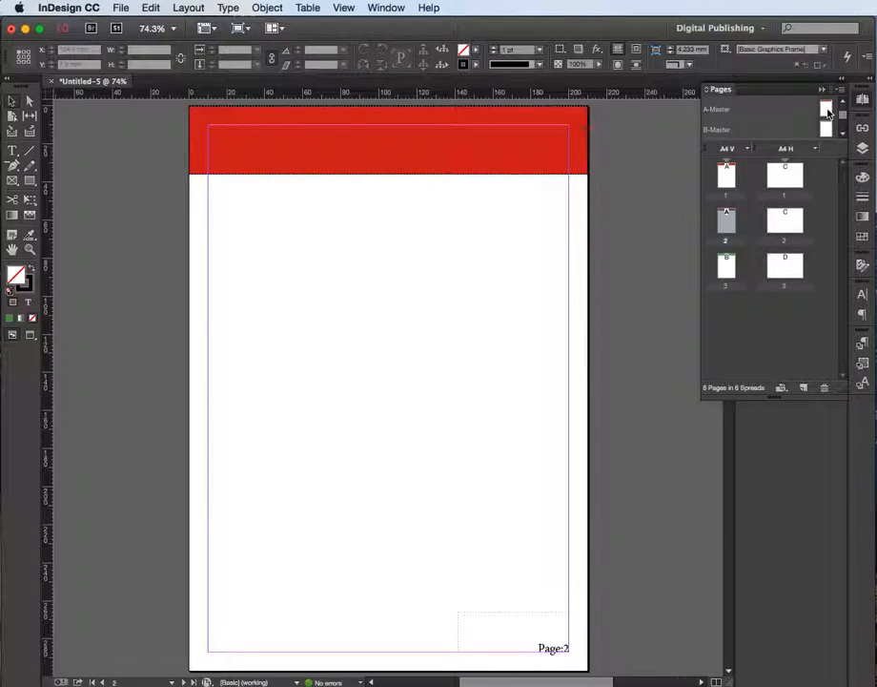
double_click(827, 111)
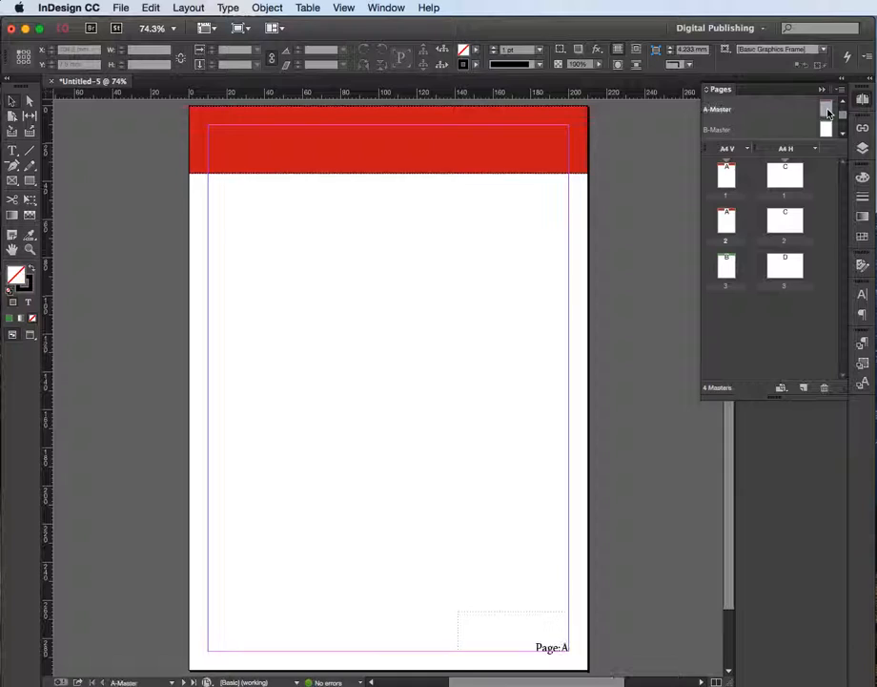
left_click(397, 173)
left_click_drag(390, 173, 389, 155)
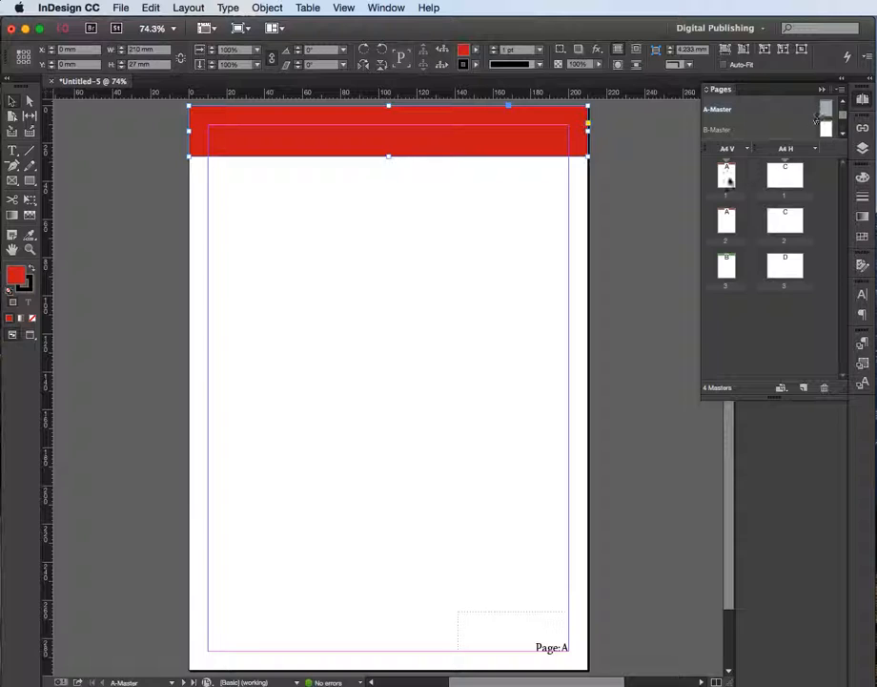